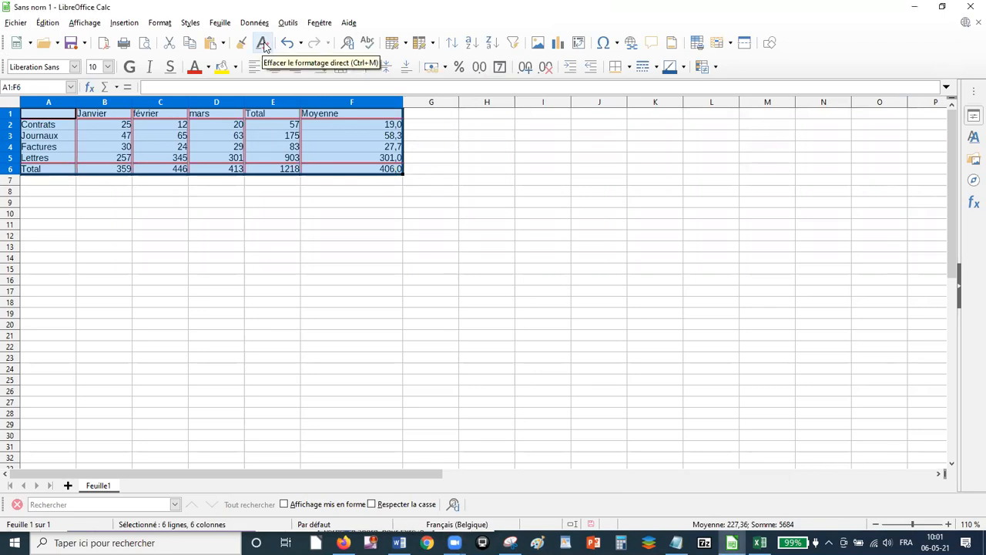
# Clear the direct formatting of A1:F6 and show the averages in F2:F6 with one decimal place.
pyautogui.click(262, 43)
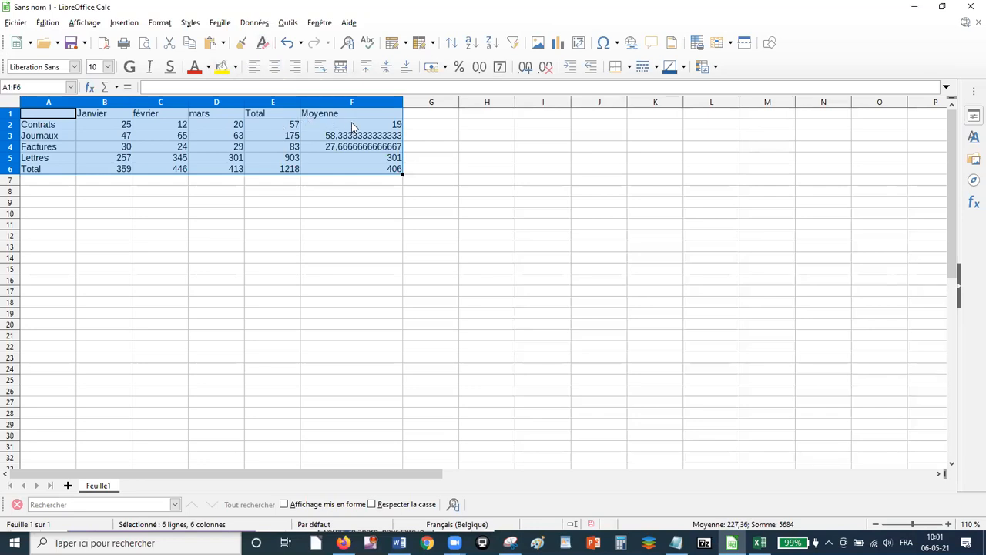
pyautogui.moveTo(352, 123); pyautogui.dragTo(362, 168)
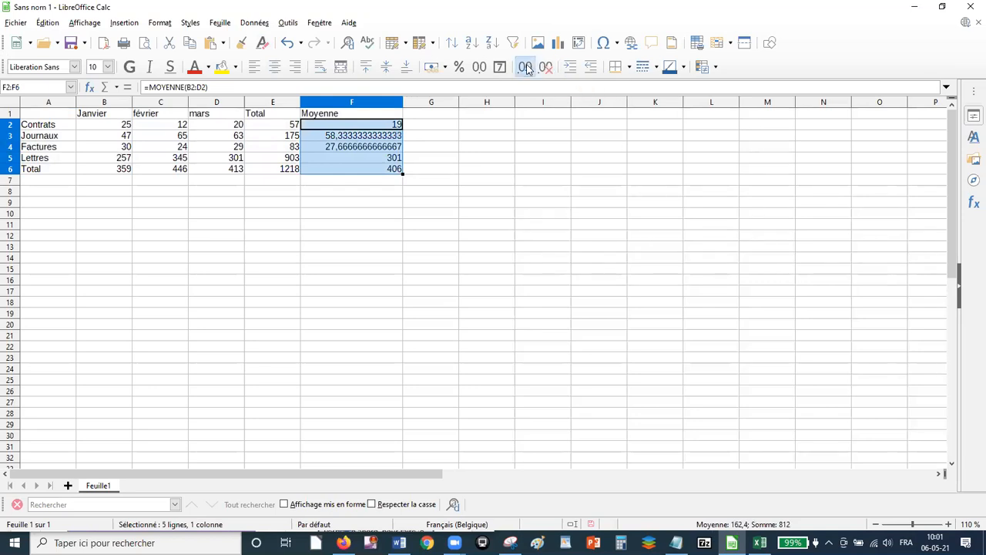
pyautogui.click(527, 67)
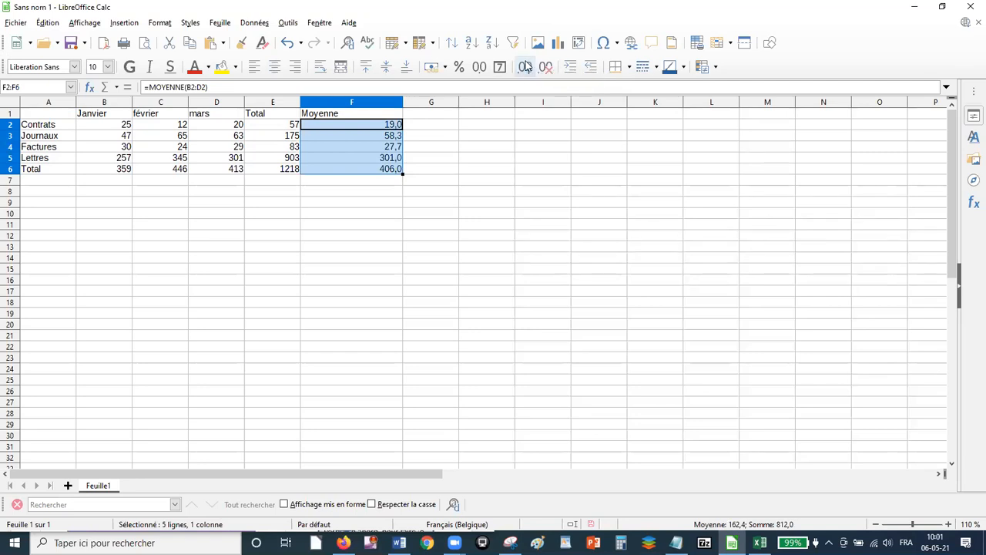
pyautogui.click(526, 68)
# Define a solid black 2.50 pt outer border for the table A1:F6 in the cell border settings.
pyautogui.moveTo(69, 116); pyautogui.dragTo(365, 172)
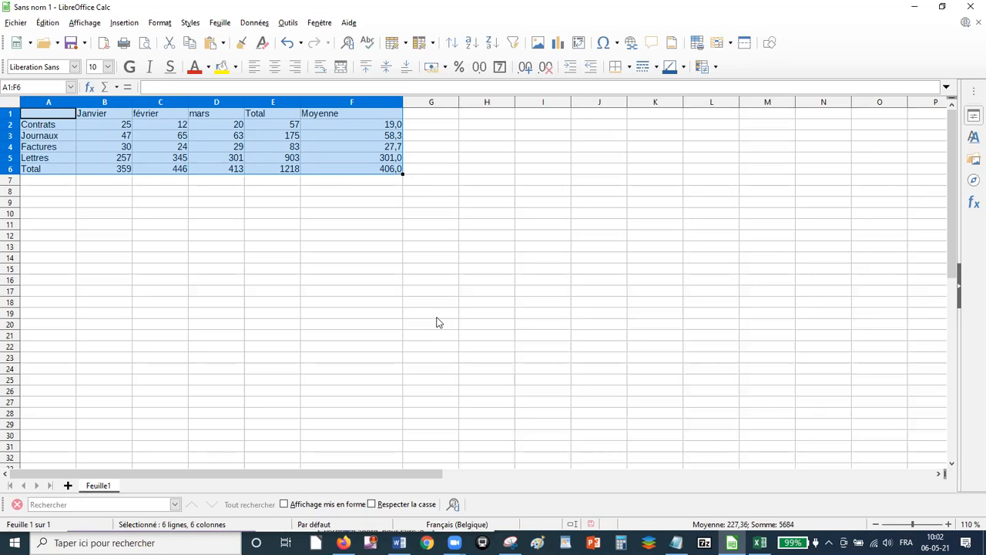
pyautogui.click(160, 22)
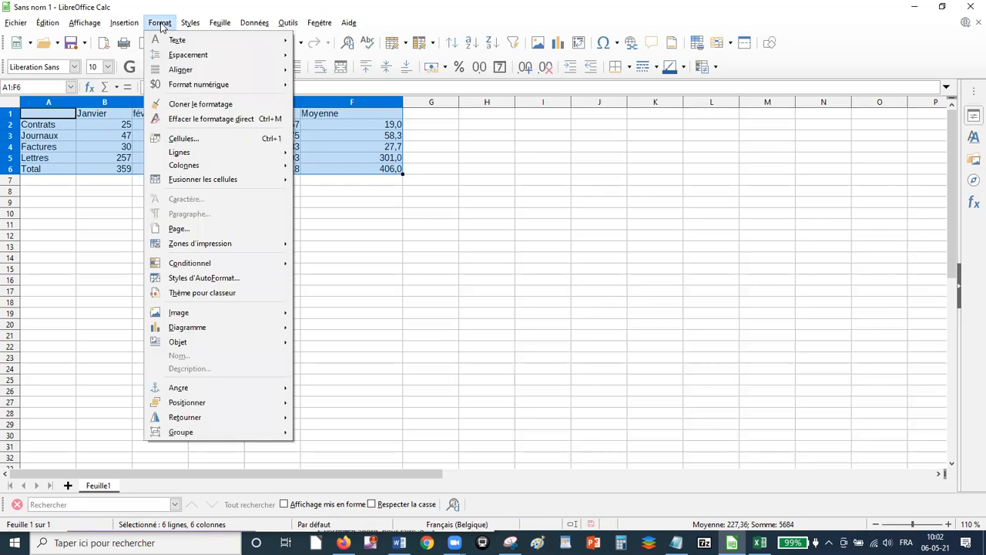
pyautogui.click(172, 139)
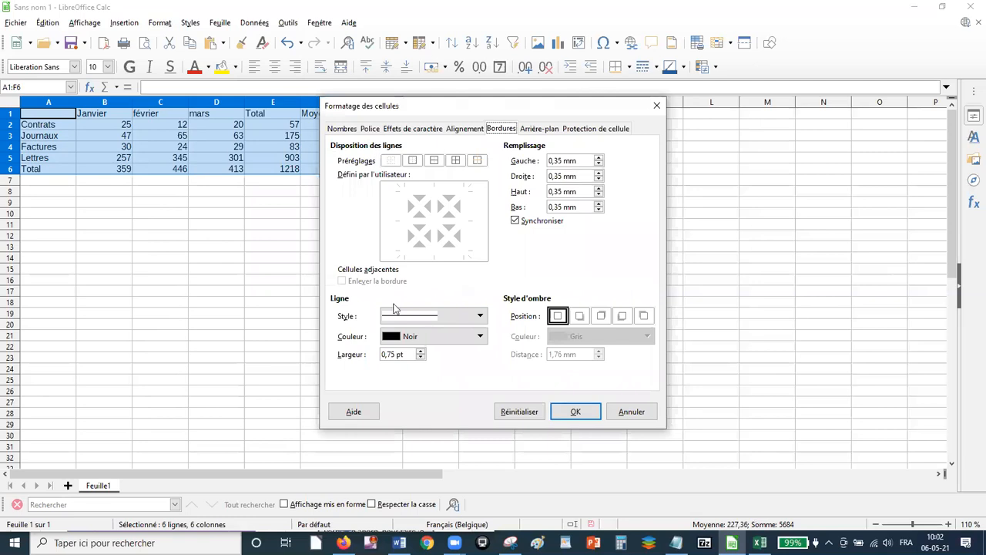
pyautogui.click(235, 322)
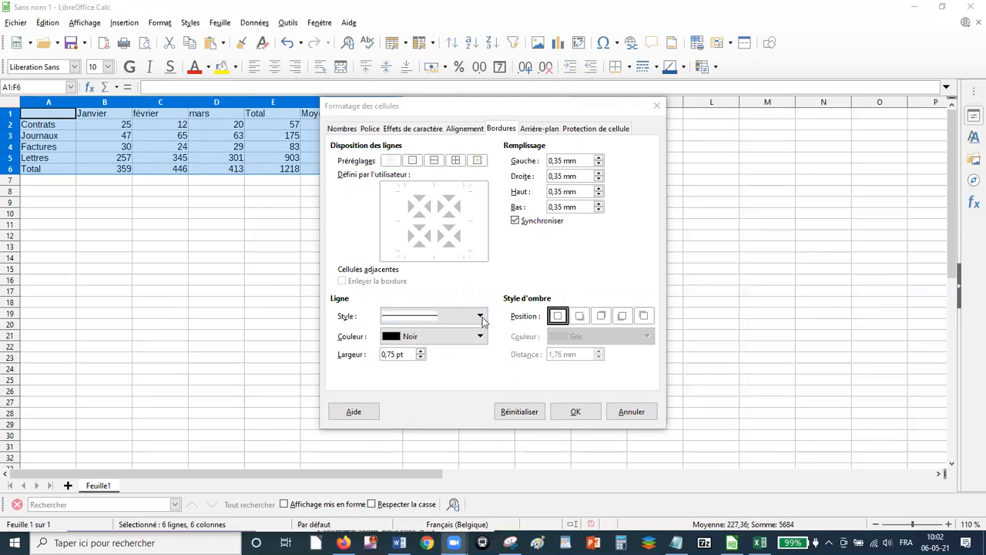
pyautogui.click(453, 321)
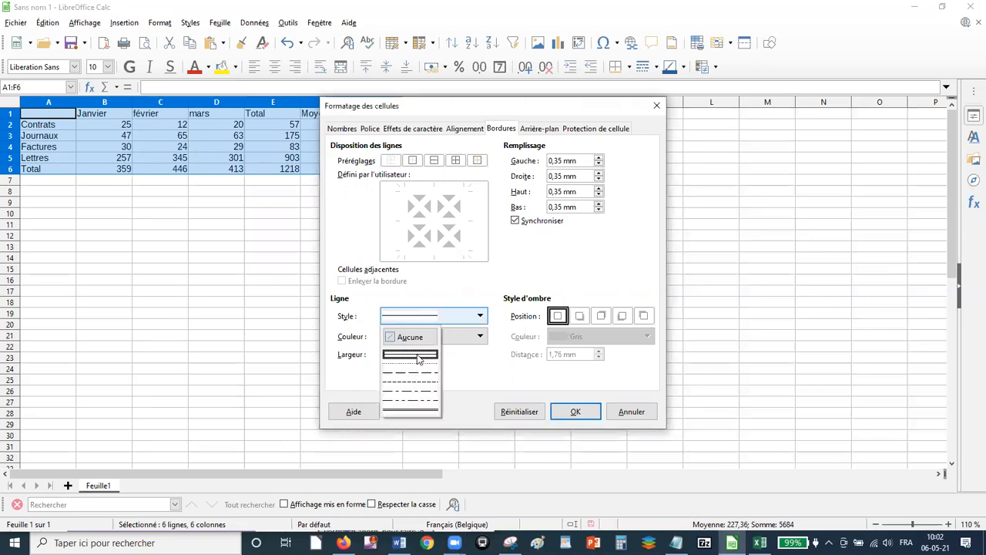
pyautogui.click(419, 356)
pyautogui.click(420, 350)
pyautogui.click(422, 352)
pyautogui.click(422, 351)
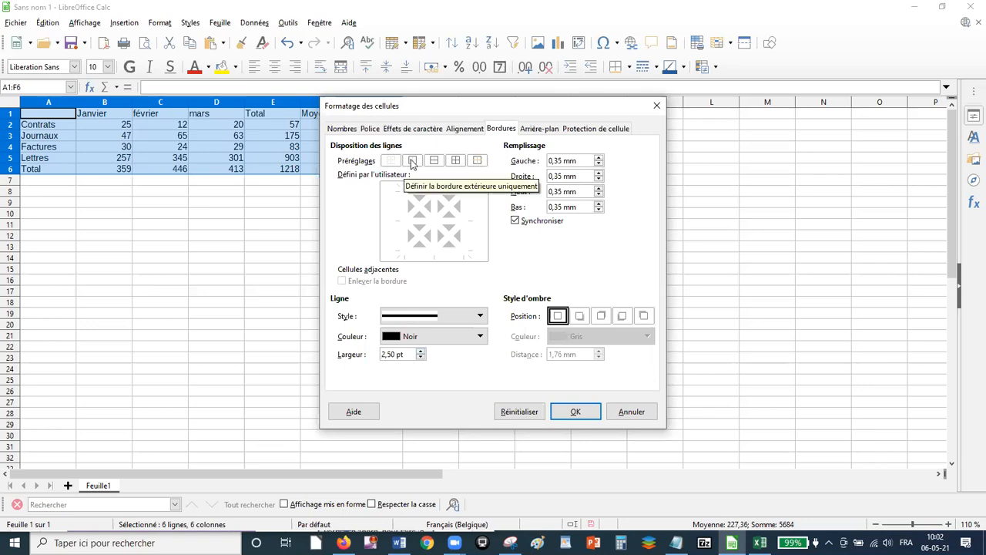
pyautogui.click(413, 160)
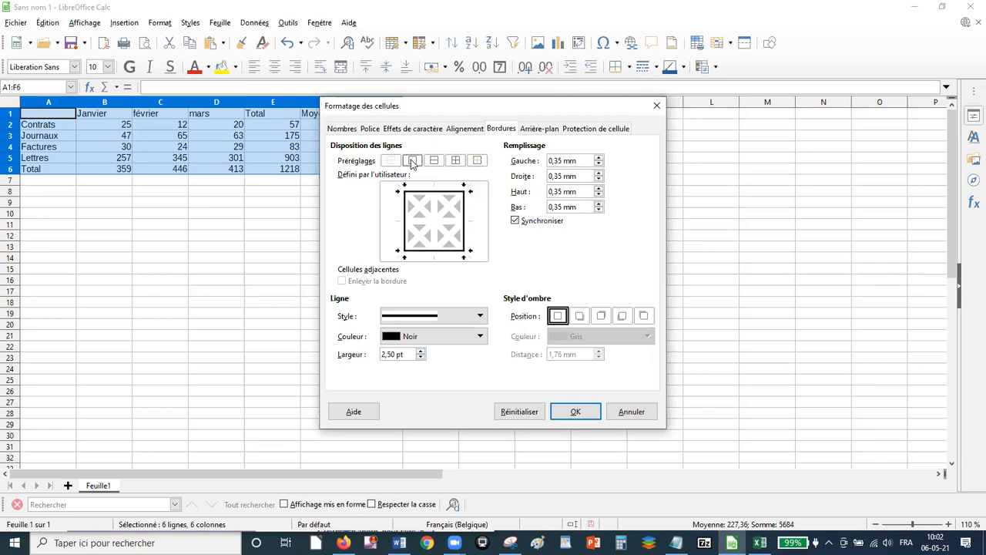
pyautogui.click(435, 196)
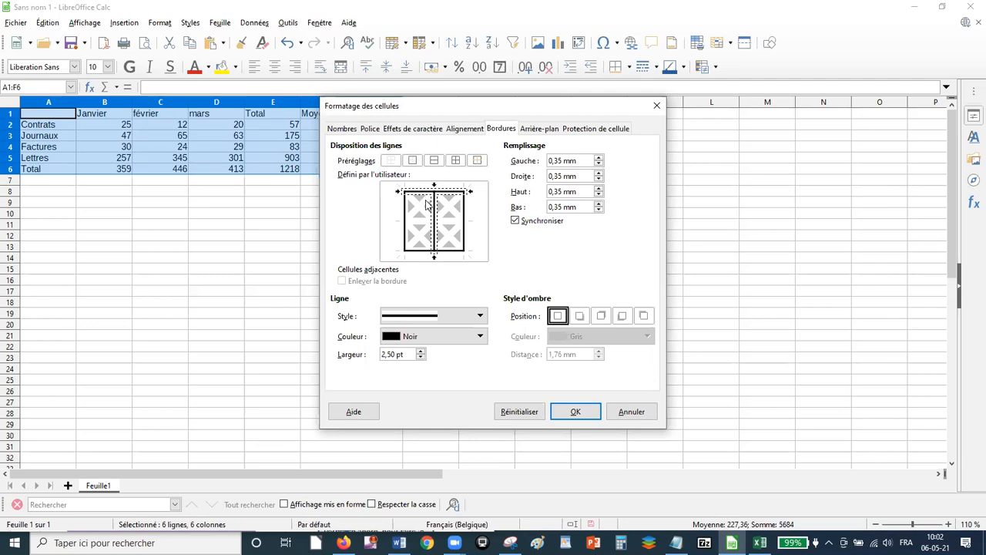
pyautogui.click(445, 237)
pyautogui.click(420, 193)
# Set the line to a red (Rouge) double style at 2.50 pt and use it for the table's inner vertical borders only.
pyautogui.click(481, 317)
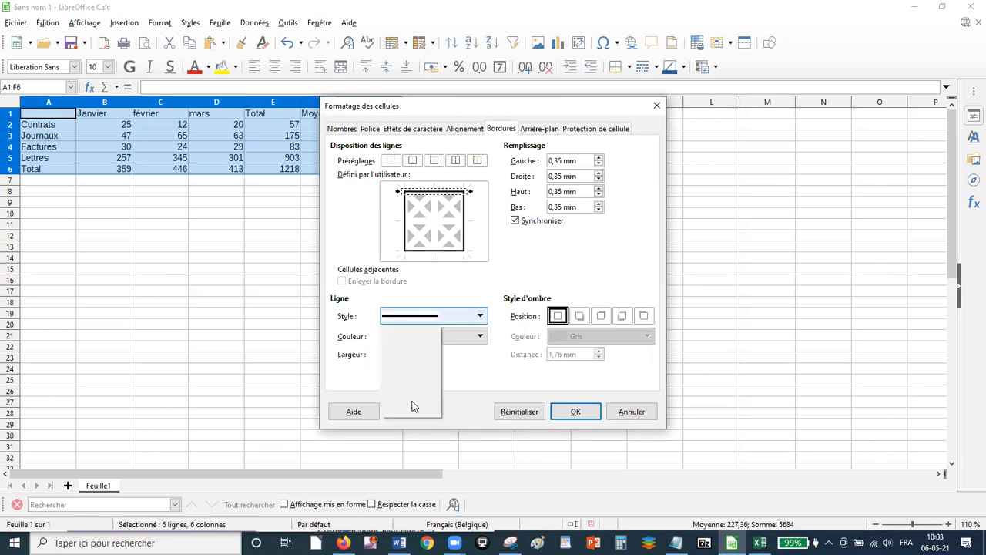
pyautogui.click(413, 412)
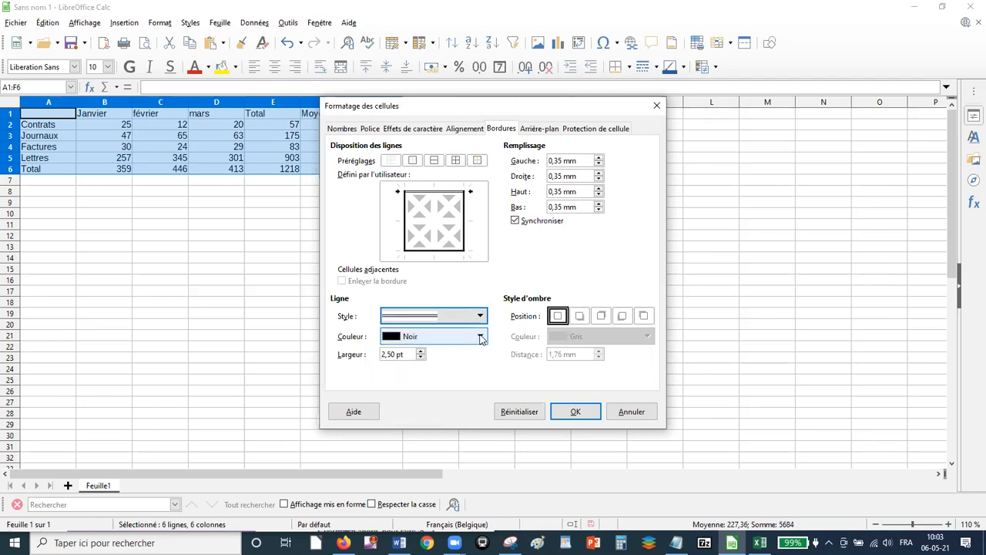
pyautogui.click(481, 336)
pyautogui.click(429, 378)
pyautogui.click(420, 352)
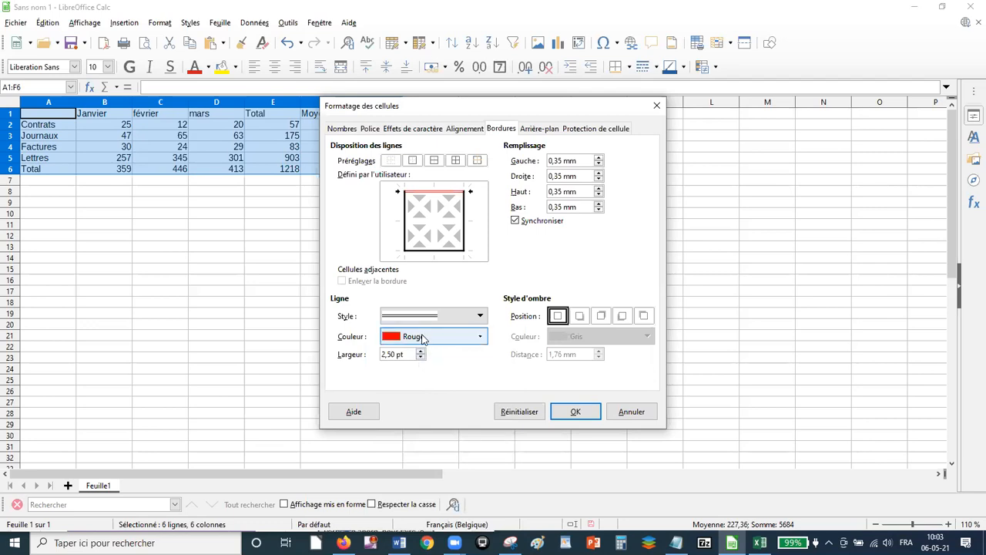
pyautogui.click(435, 226)
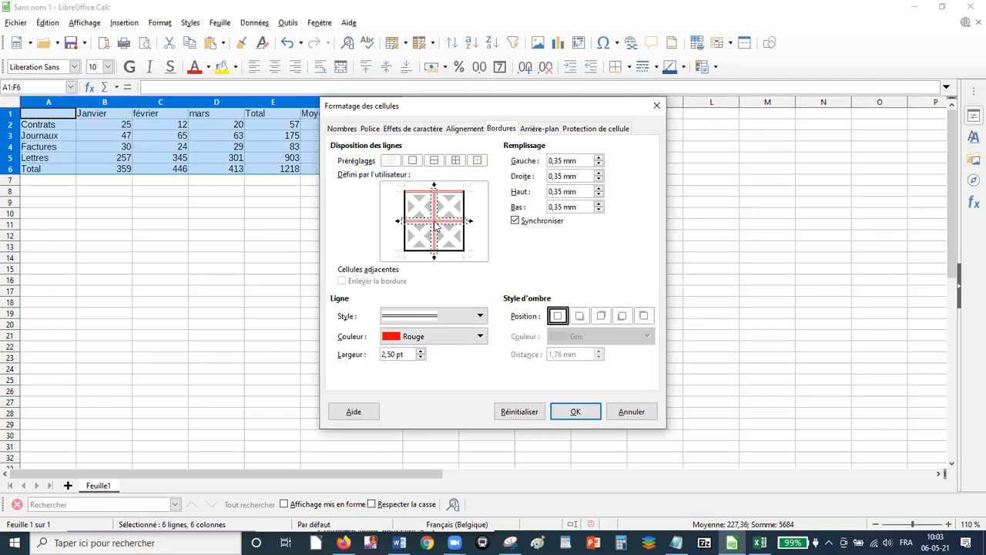
pyautogui.click(436, 222)
pyautogui.click(434, 224)
pyautogui.click(434, 221)
pyautogui.click(441, 221)
pyautogui.click(434, 208)
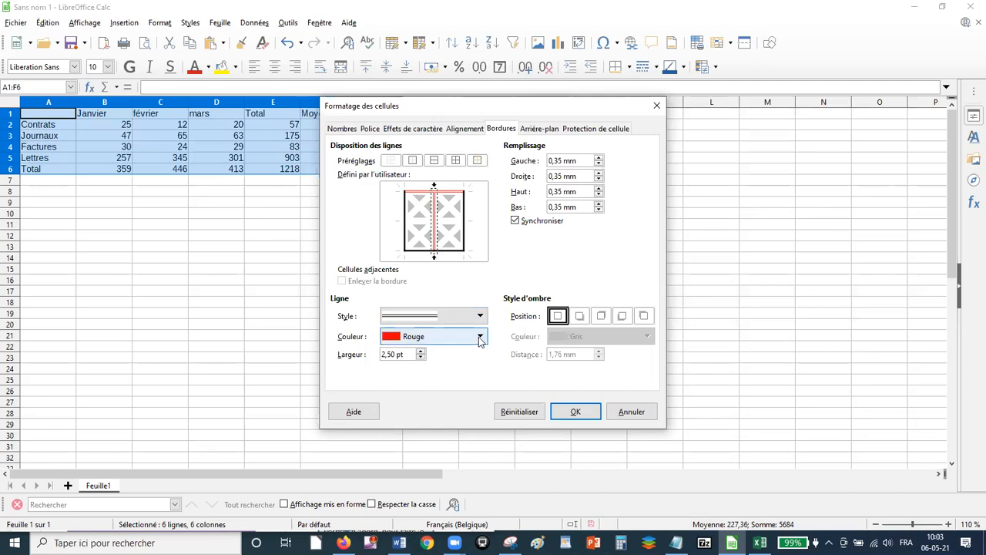
# Reset the table's top border to a solid black (Noir) line and apply the borders to A1:F6.
pyautogui.click(449, 191)
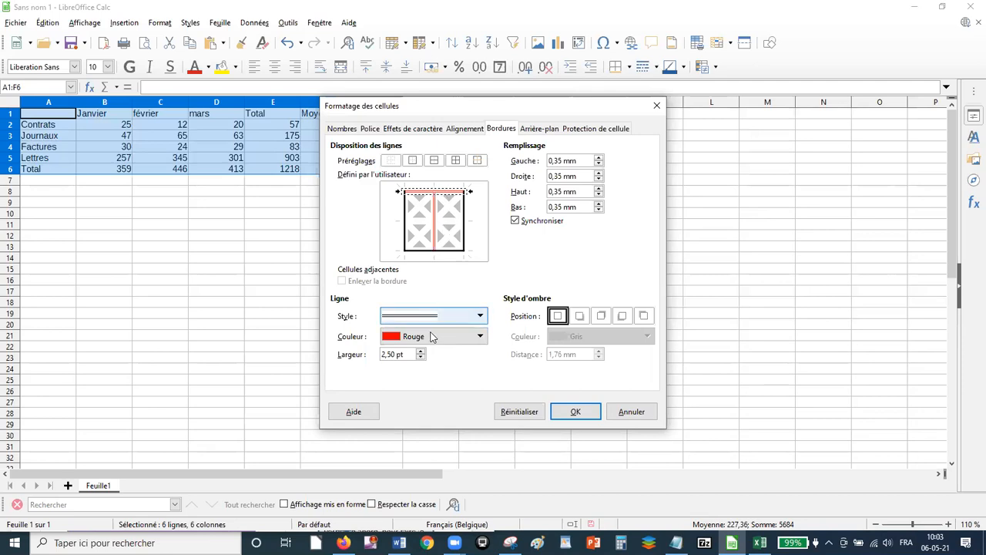
pyautogui.click(478, 336)
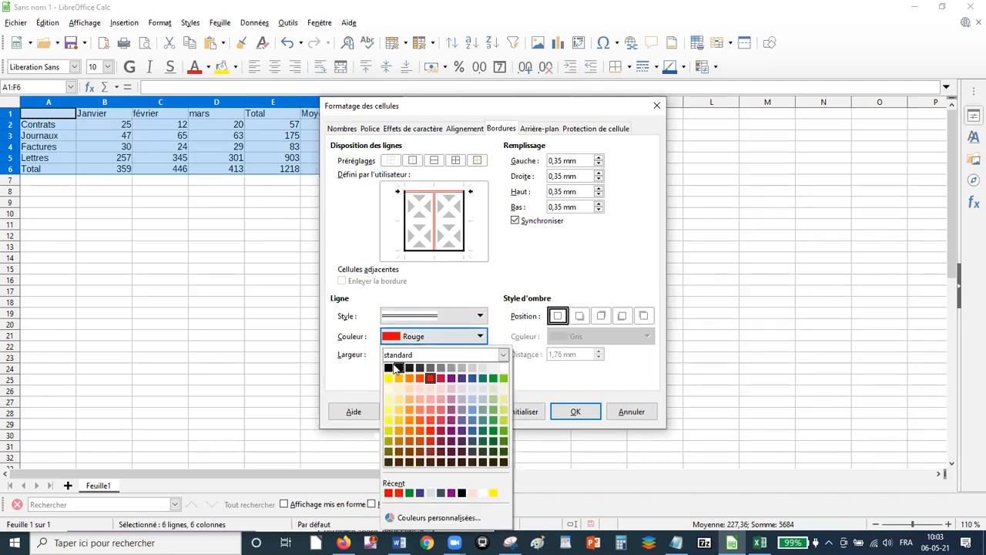
pyautogui.click(390, 367)
pyautogui.click(479, 316)
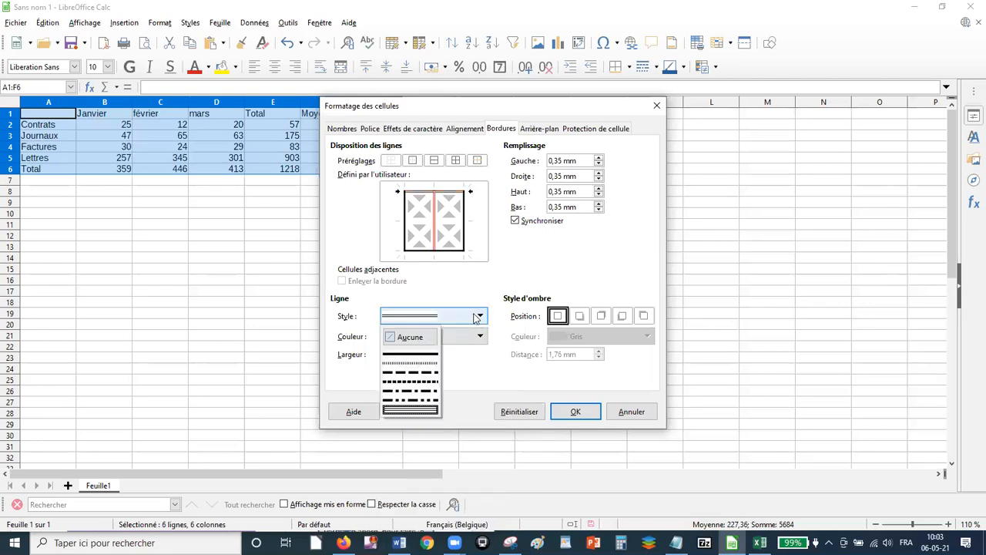
pyautogui.click(430, 354)
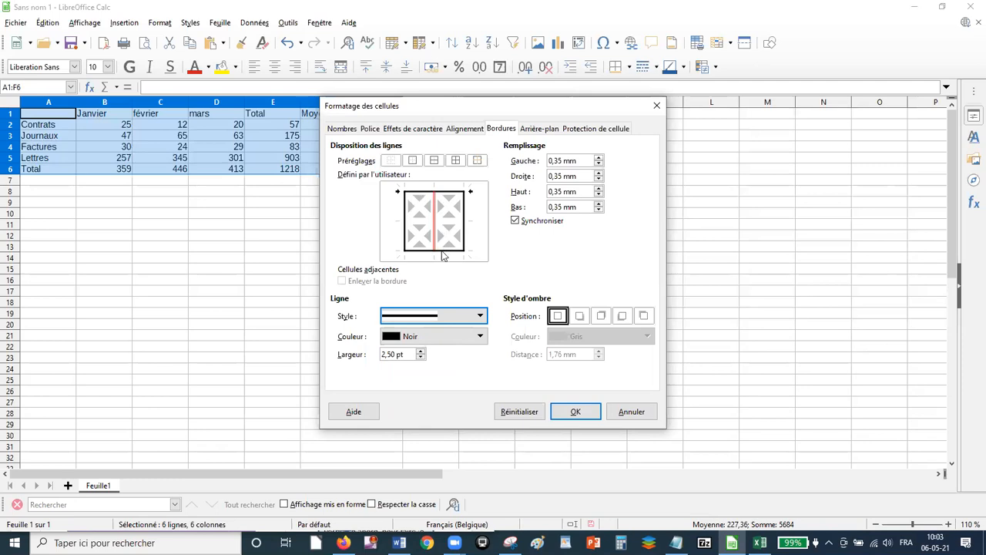
pyautogui.click(575, 412)
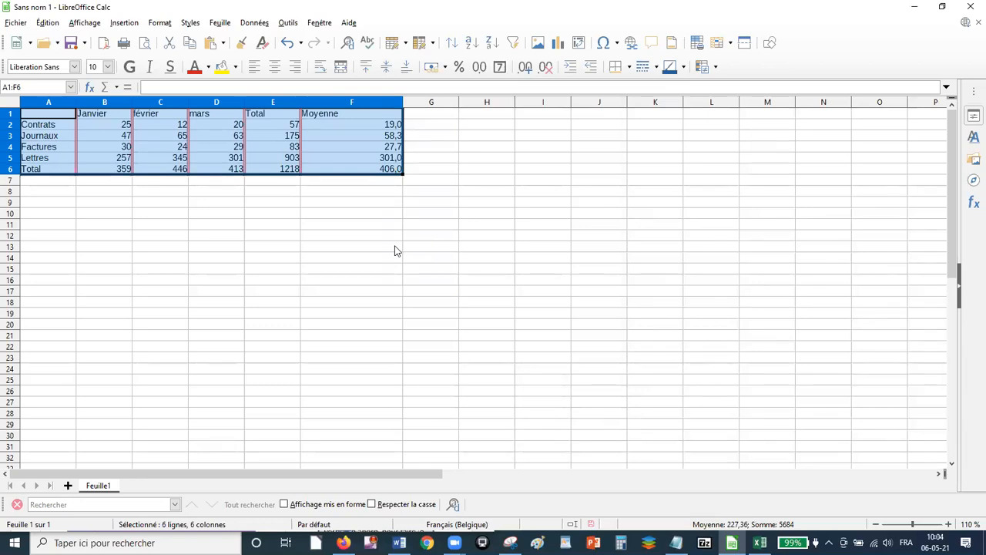
# Add a red (Rouge) double line of 0.75 pt below the header row A1:F1.
pyautogui.click(239, 137)
pyautogui.click(57, 116)
pyautogui.moveTo(87, 122); pyautogui.dragTo(323, 120)
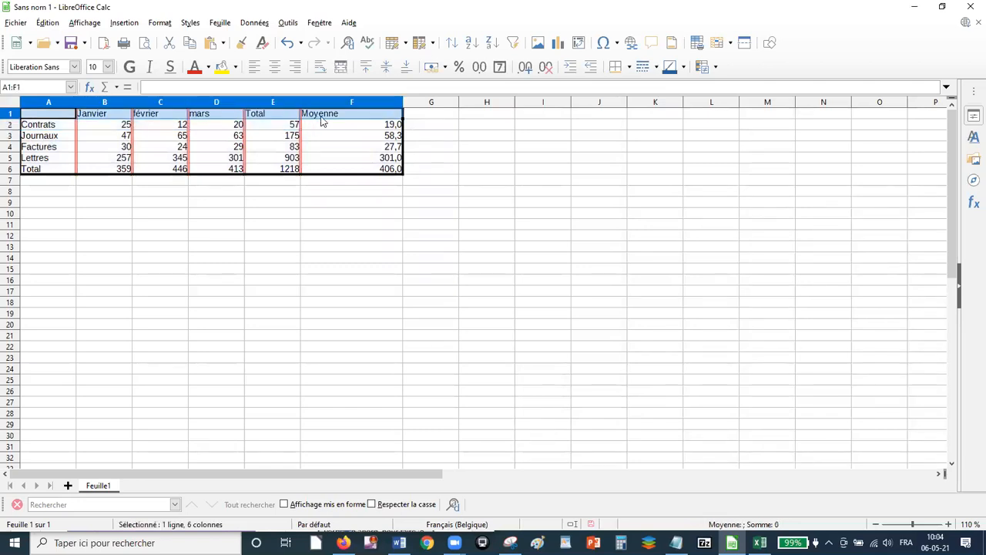
pyautogui.click(161, 22)
pyautogui.click(194, 137)
pyautogui.hotkey('ctrl', '1')
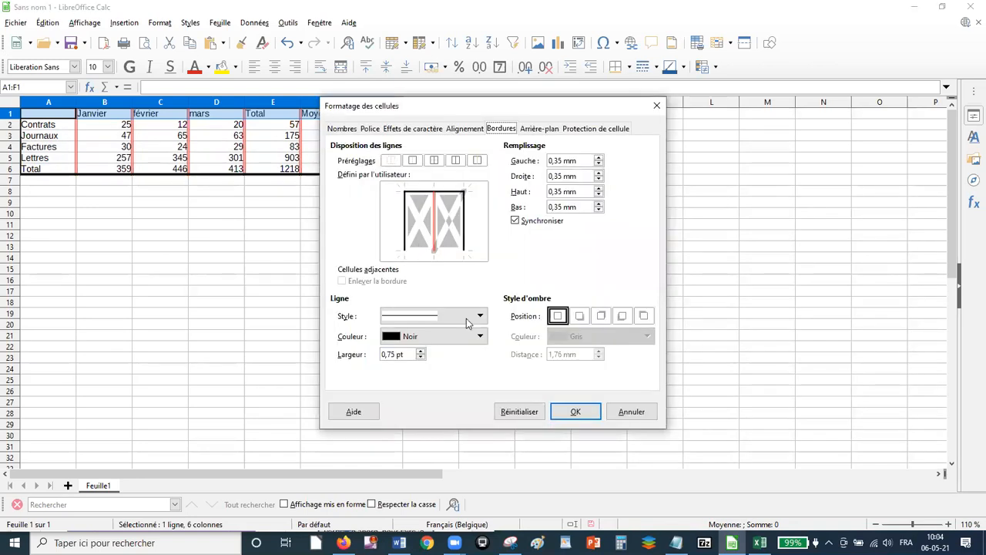
pyautogui.click(421, 253)
pyautogui.click(481, 337)
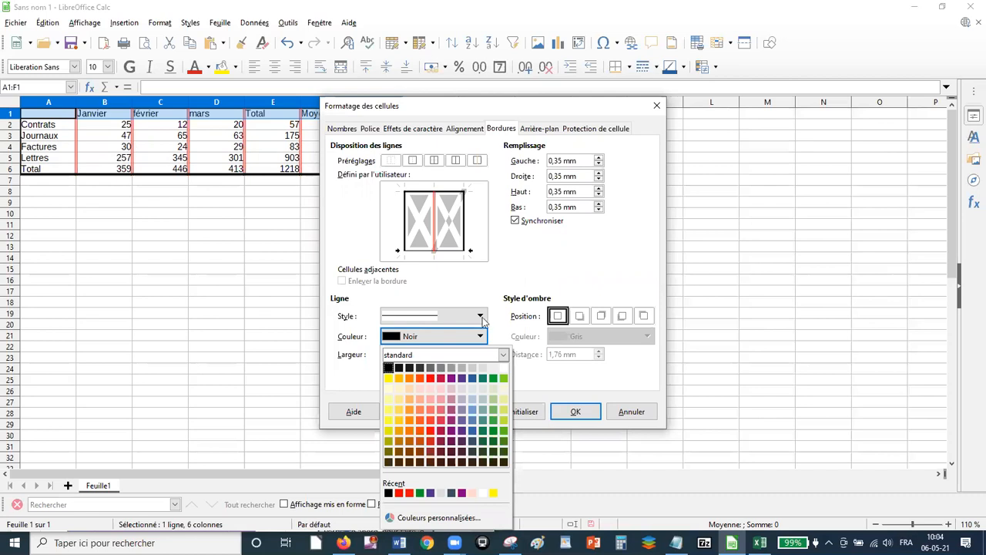
pyautogui.click(482, 317)
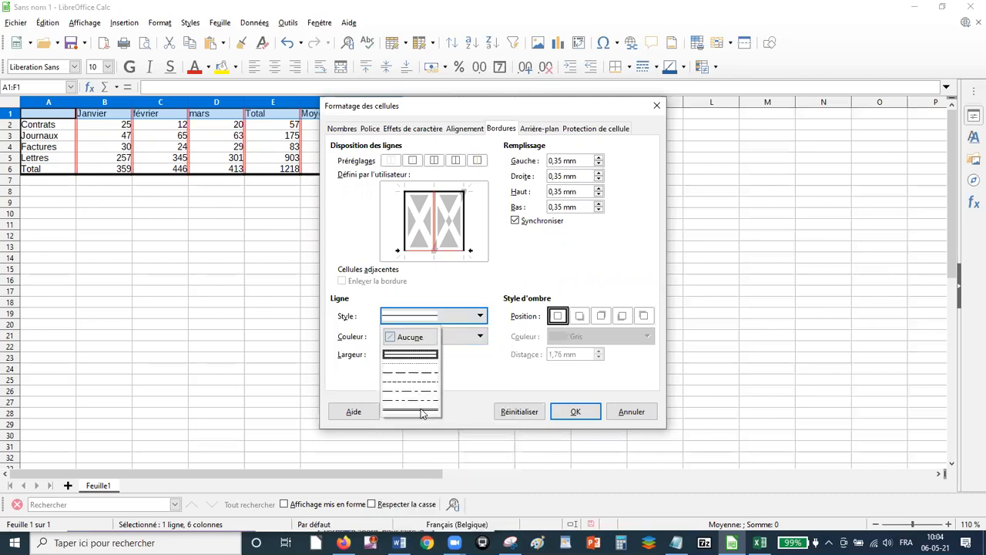
pyautogui.click(421, 414)
pyautogui.click(433, 210)
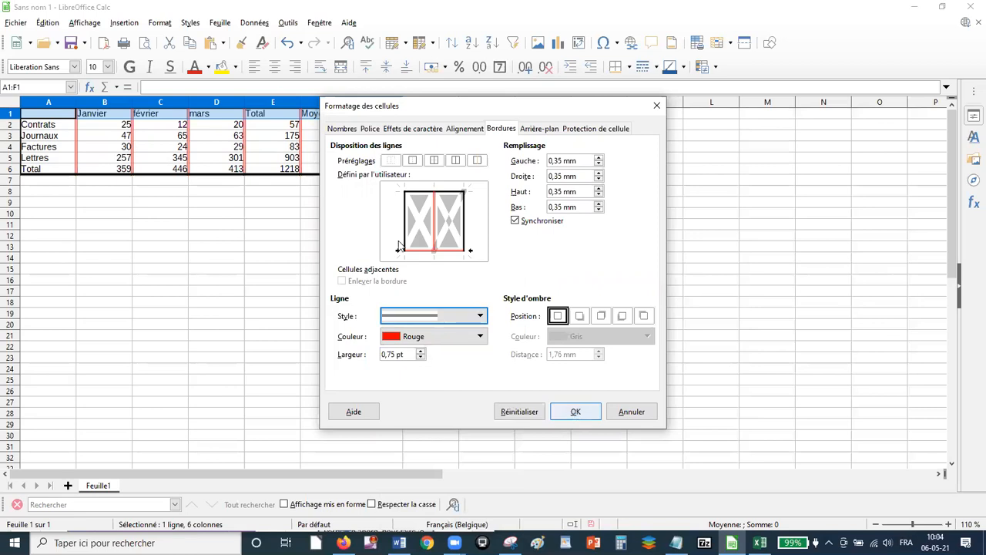
pyautogui.click(575, 414)
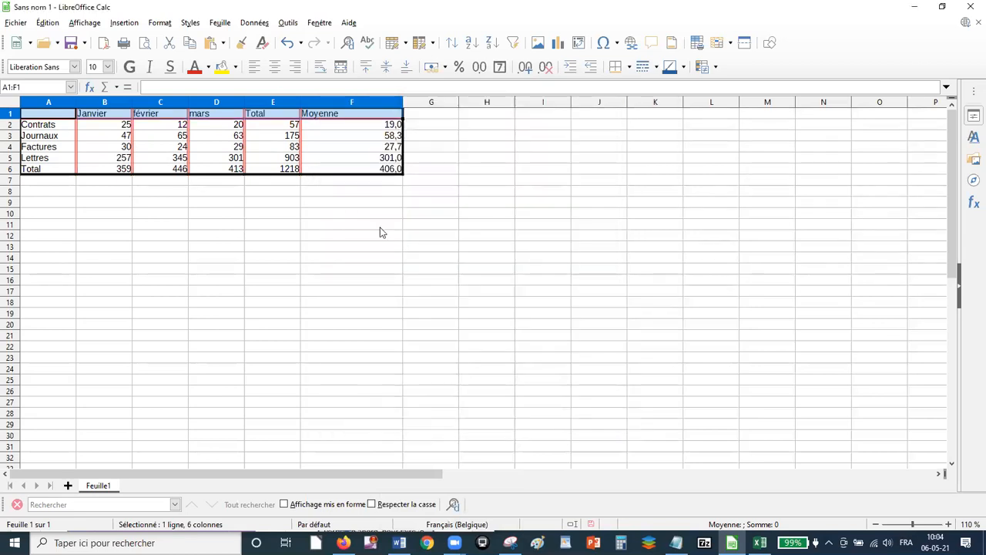
# Add a red (Rouge) double line of 0.75 pt above the Total row A6:F6, then deselect the row.
pyautogui.click(69, 170)
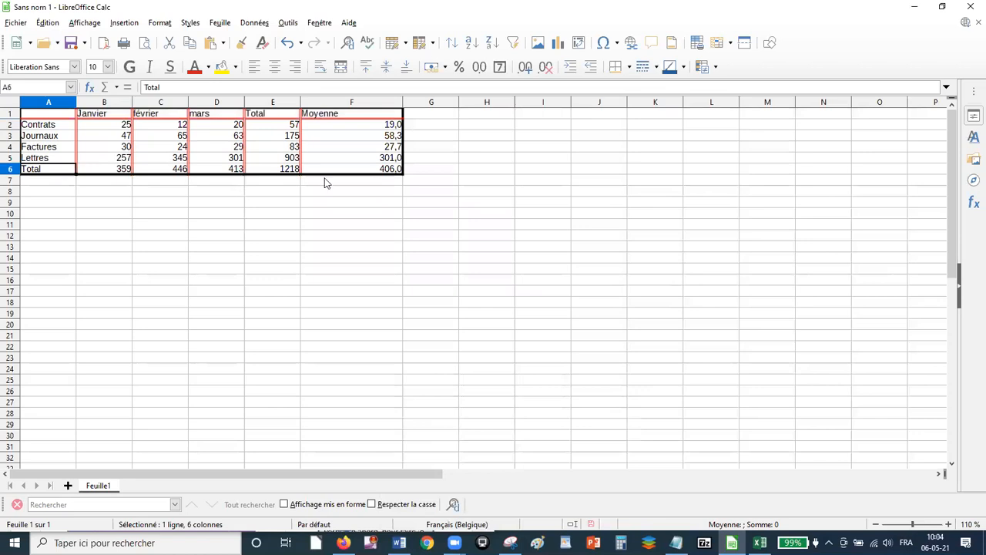
pyautogui.keyDown('shift'); pyautogui.click(347, 171); pyautogui.keyUp('shift')
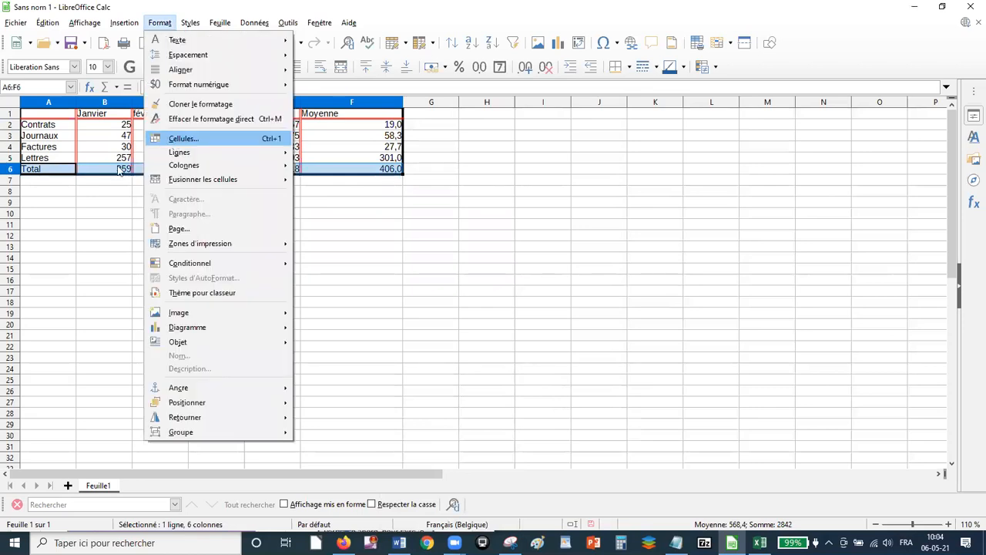
pyautogui.click(119, 171)
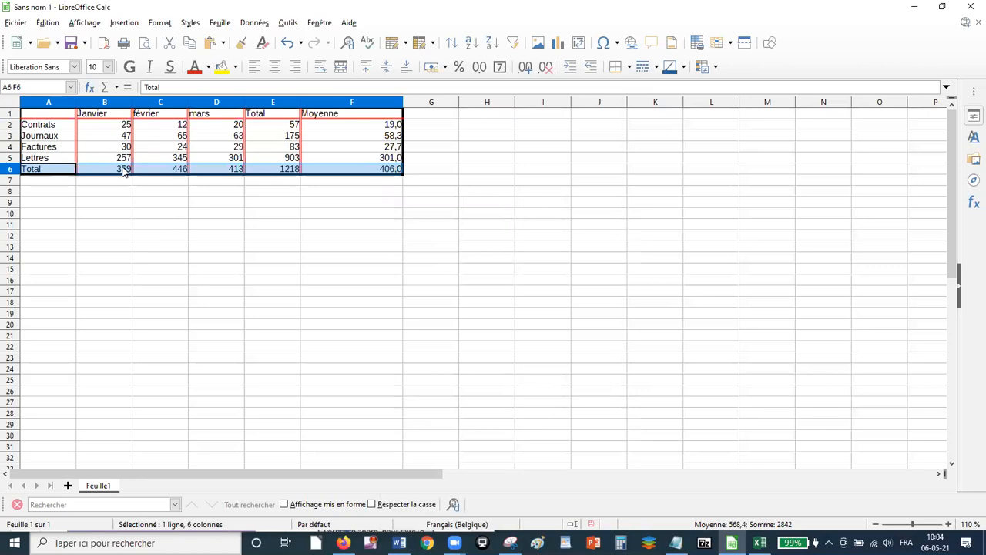
pyautogui.rightClick(129, 168)
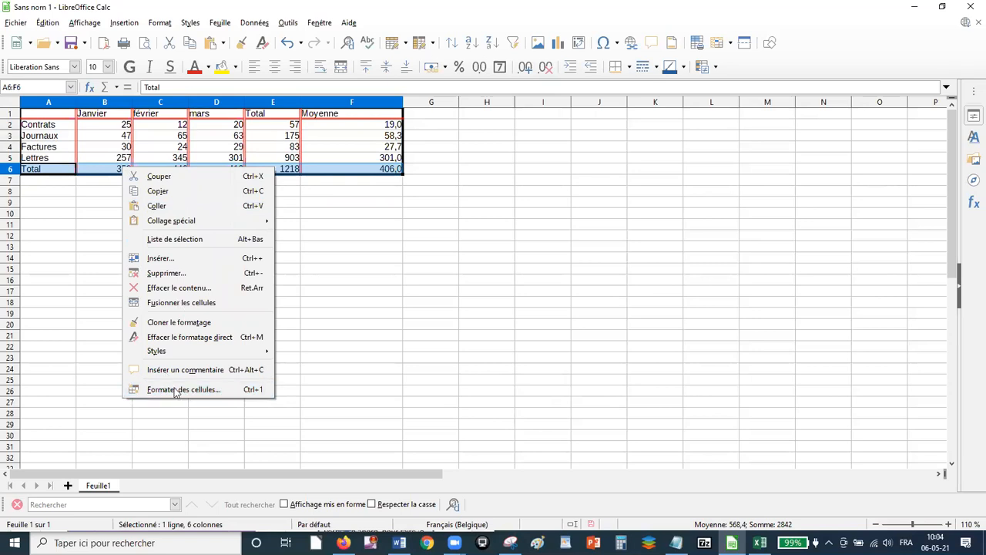
pyautogui.press('Escape')
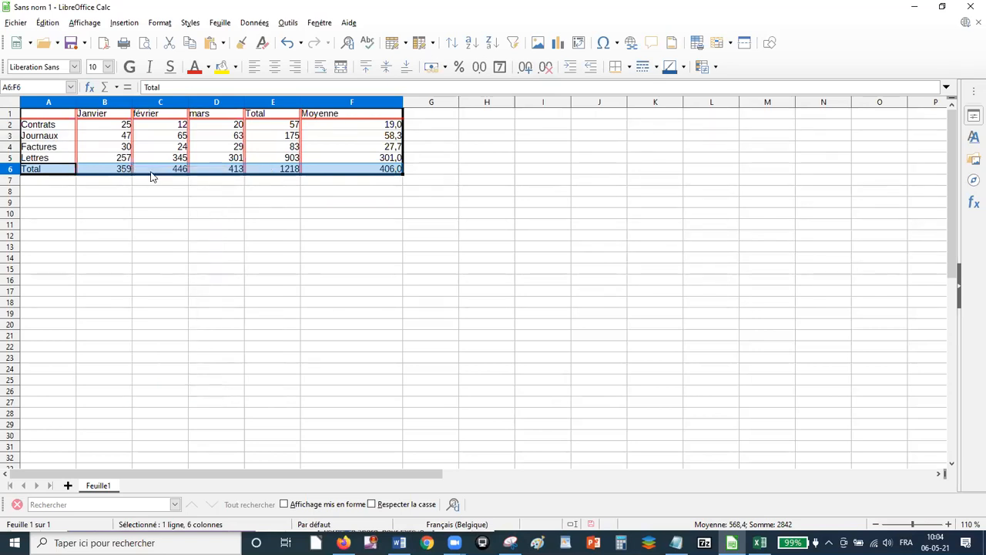
pyautogui.hotkey('ctrl', '1')
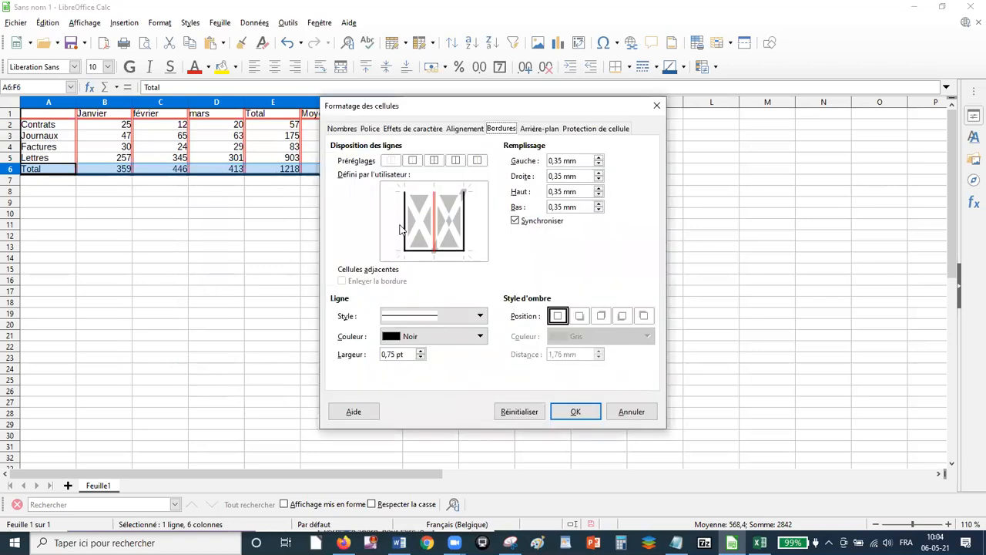
pyautogui.click(481, 318)
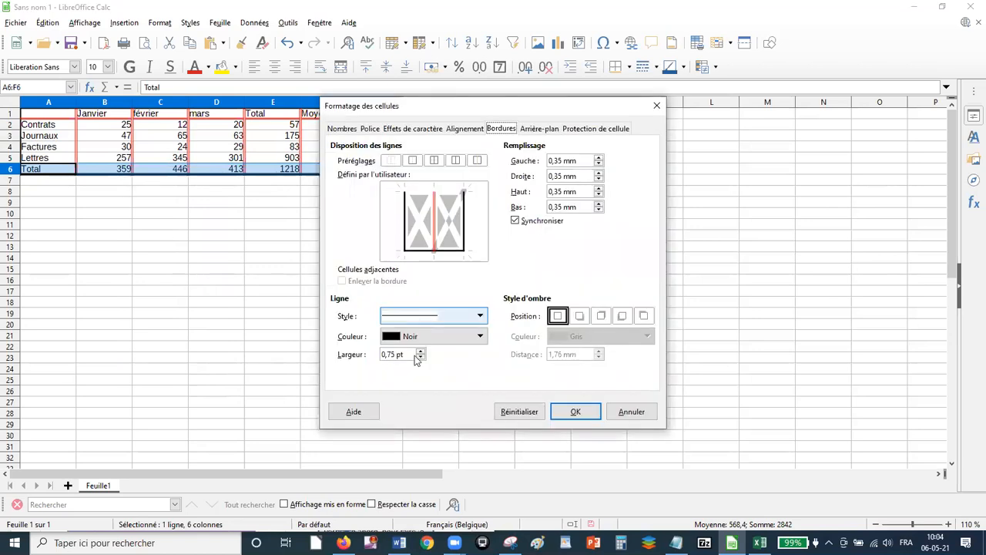
pyautogui.click(422, 414)
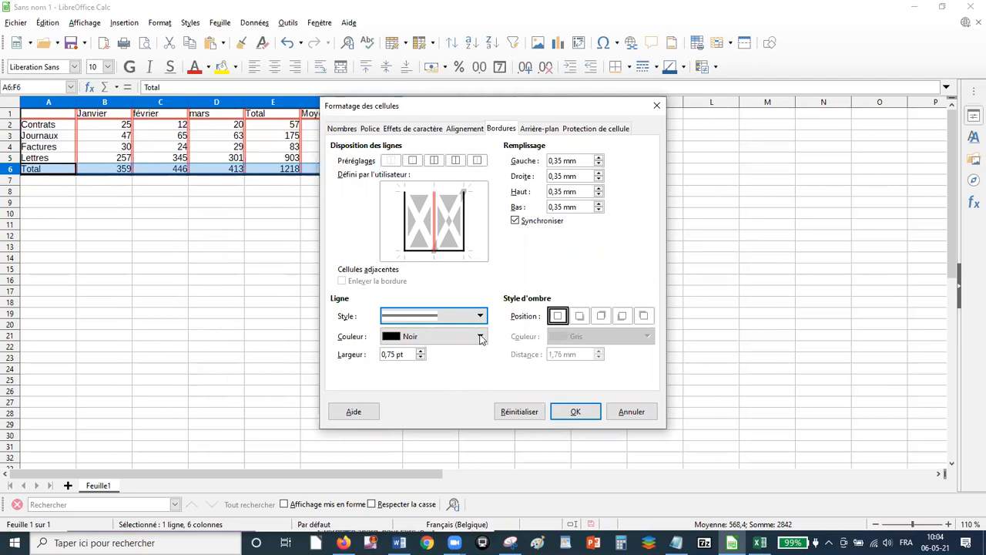
pyautogui.click(480, 339)
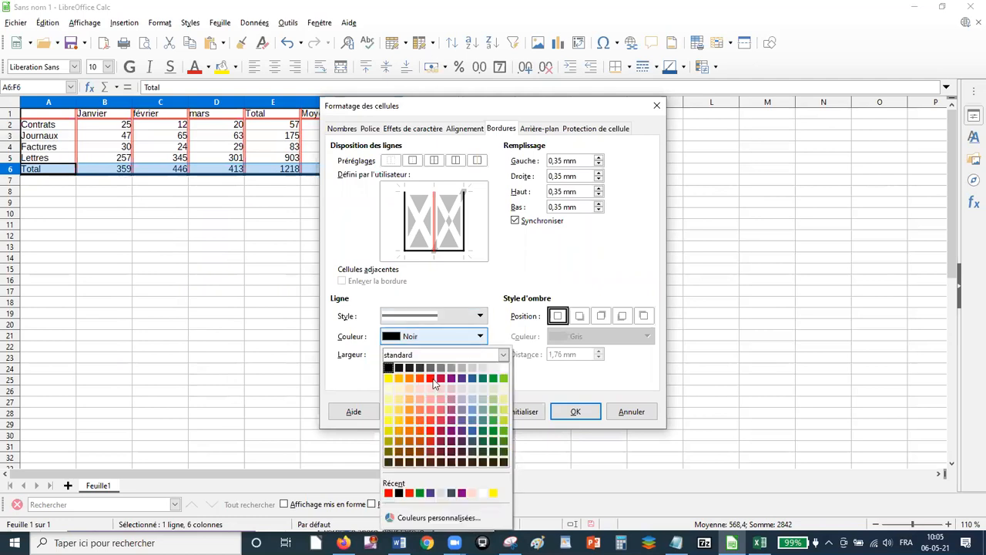
pyautogui.click(433, 380)
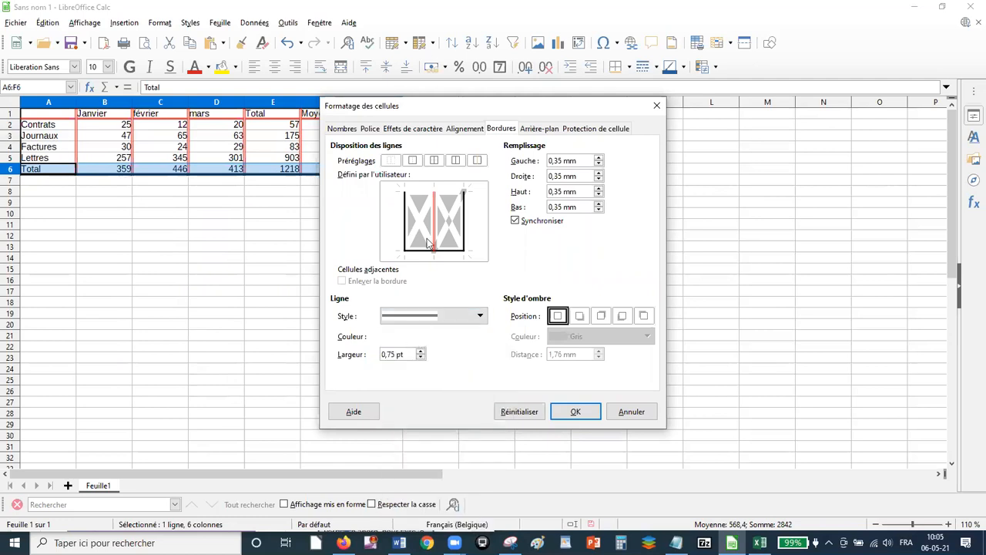
pyautogui.click(431, 192)
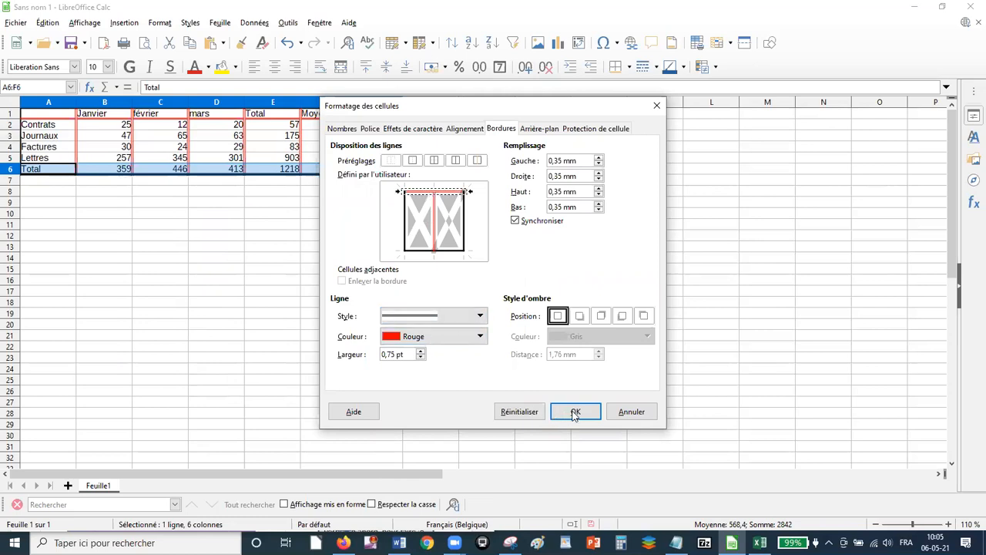
pyautogui.click(576, 414)
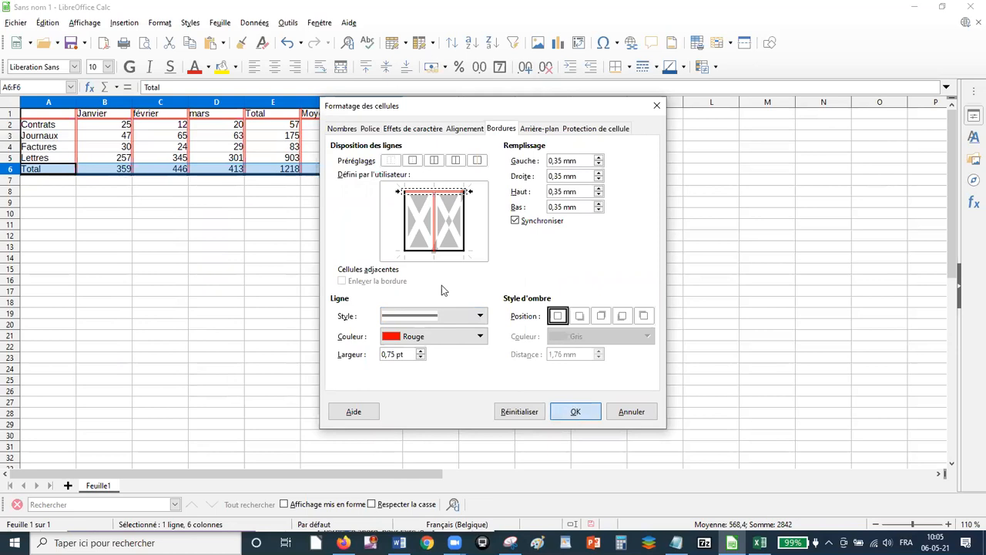
pyautogui.click(405, 238)
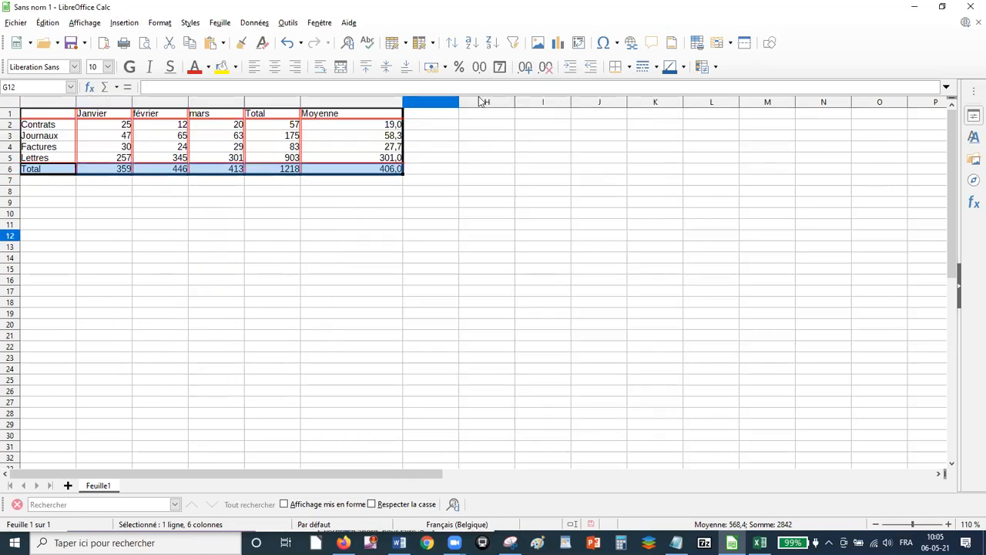